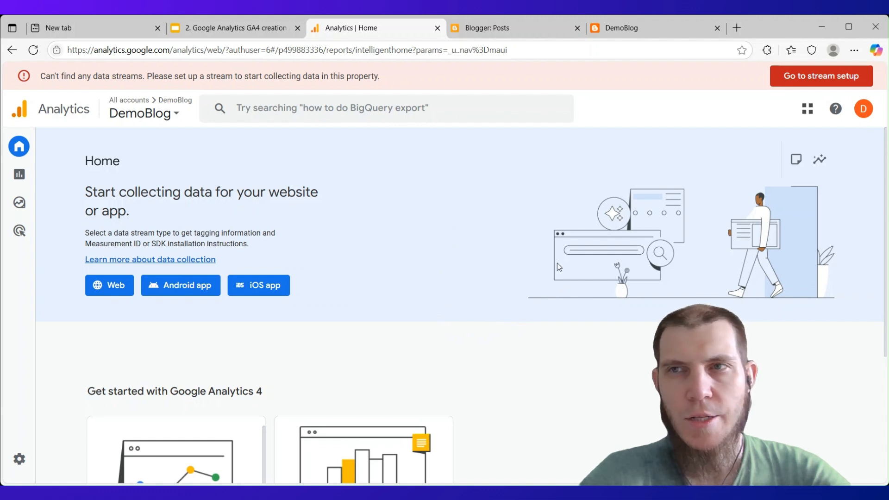
# Step: Open the Admin settings of the DemoBlog property and start creating a new property
pyautogui.moveTo(3, 199)
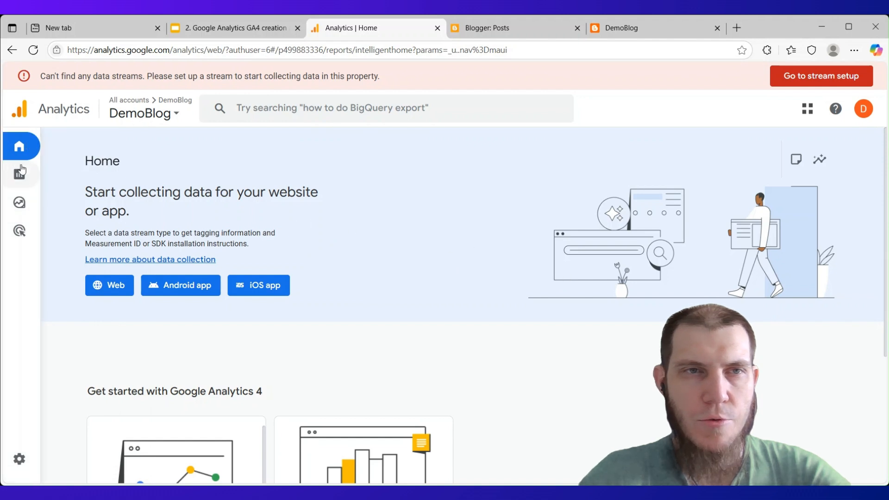
pyautogui.moveTo(20, 466)
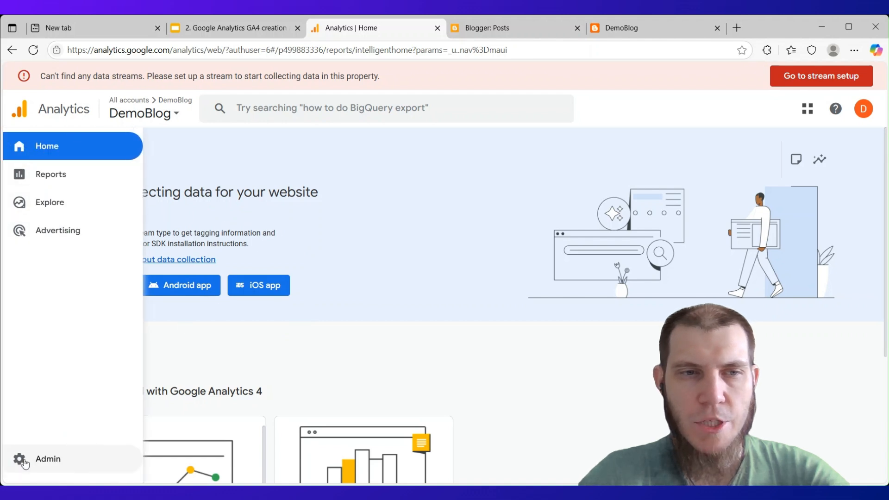
pyautogui.click(68, 461)
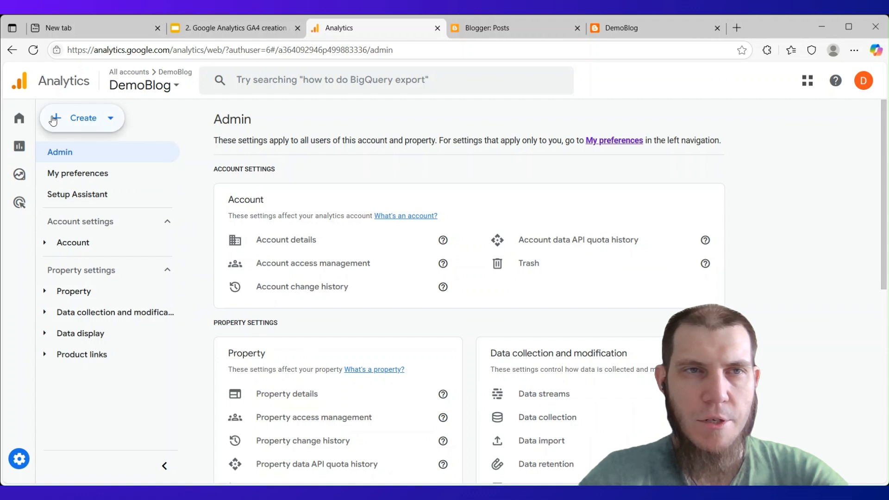
pyautogui.click(81, 119)
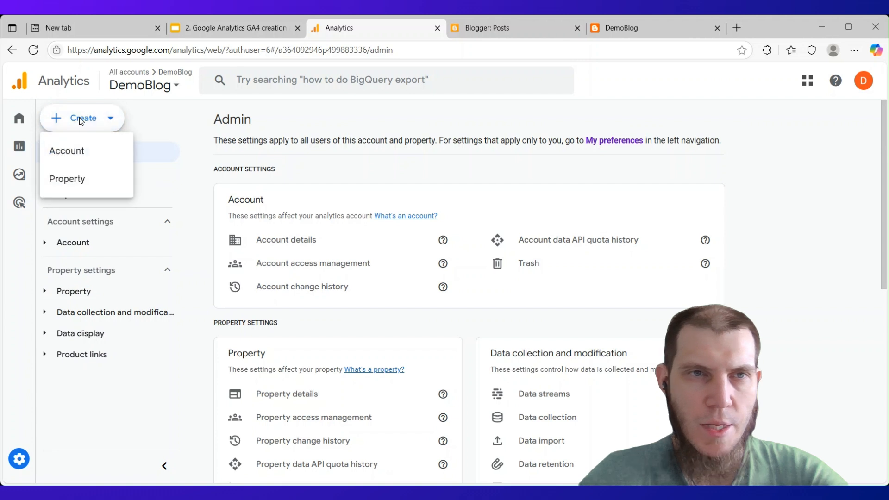
pyautogui.click(85, 182)
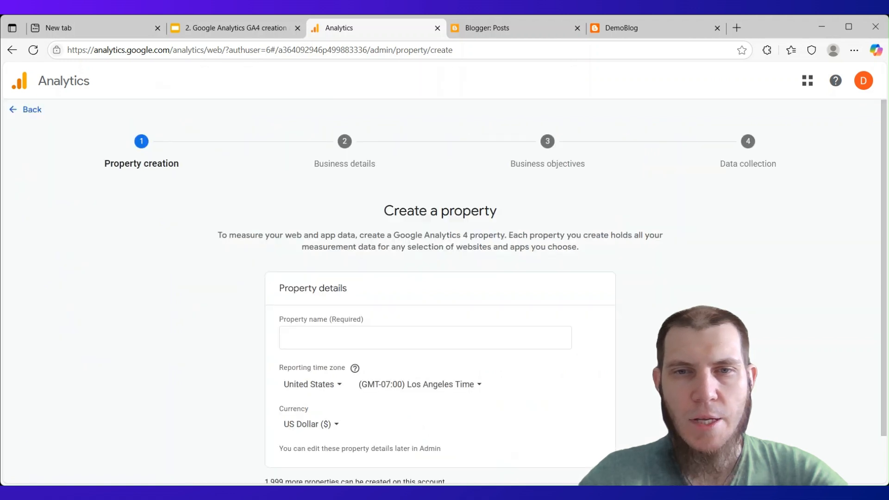
# Step: Name the new property DemoBlog2 and proceed to the business details with the default time zone and currency
pyautogui.scroll(-2, 439, 292)
pyautogui.scroll(2, 439, 291)
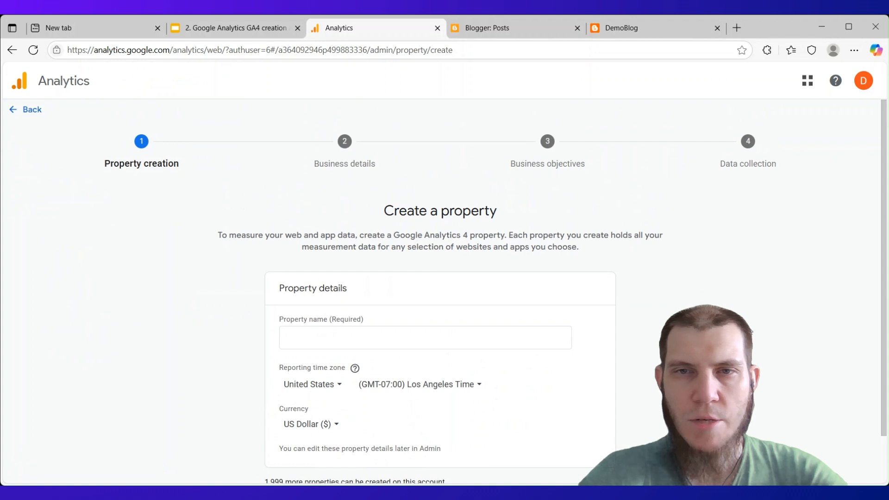
pyautogui.scroll(-2, 750, 328)
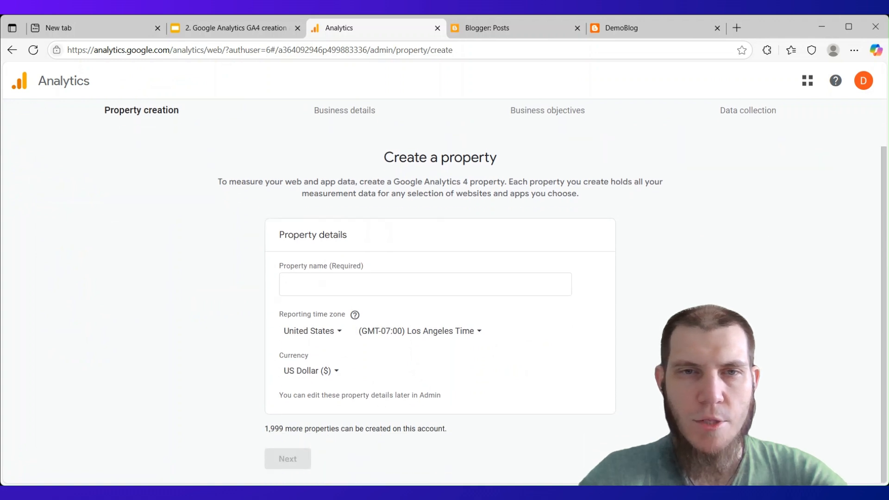
pyautogui.scroll(2, 730, 309)
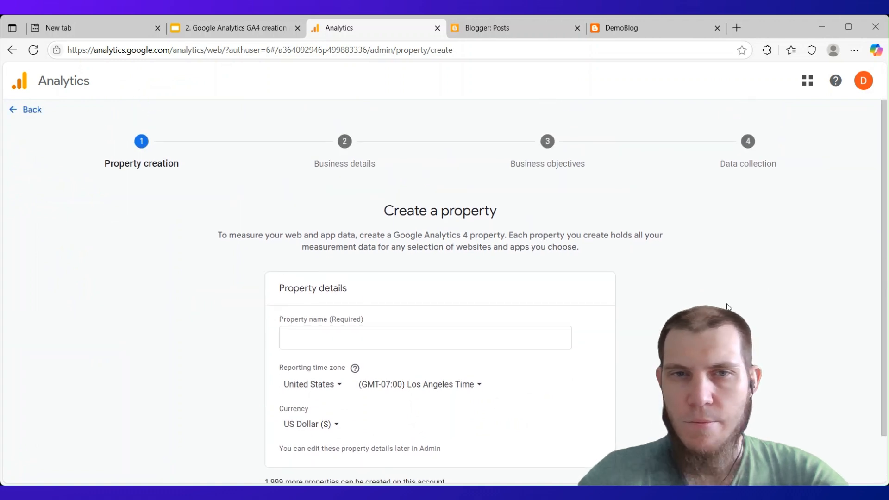
pyautogui.scroll(-2, 679, 270)
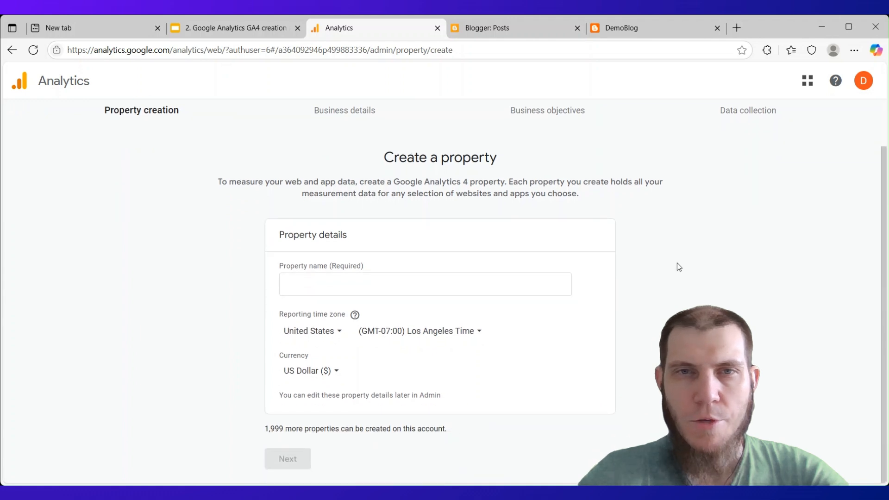
pyautogui.click(661, 32)
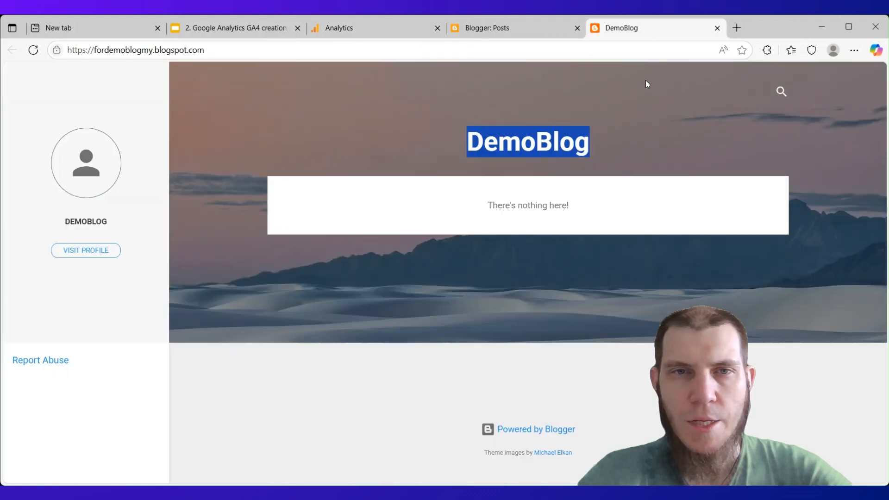
pyautogui.click(383, 31)
pyautogui.click(312, 285)
pyautogui.write('DemoBlog')
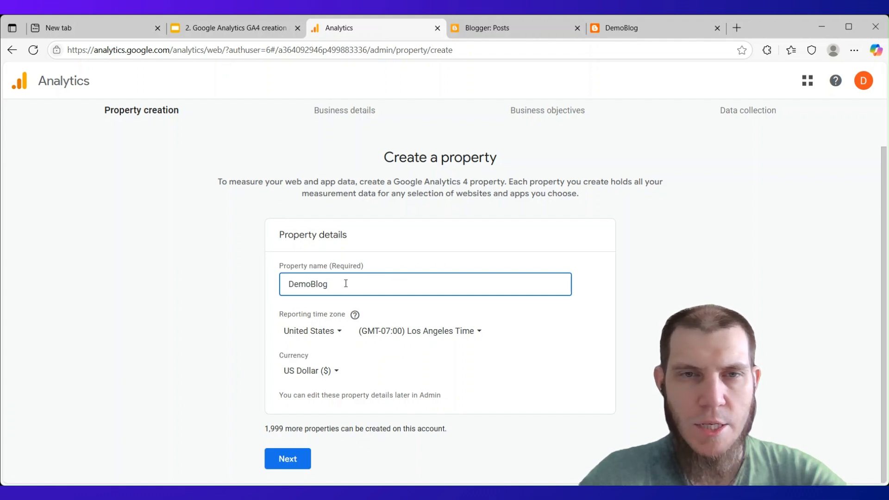
pyautogui.scroll(1, 344, 282)
pyautogui.scroll(-1, 349, 283)
pyautogui.write('2')
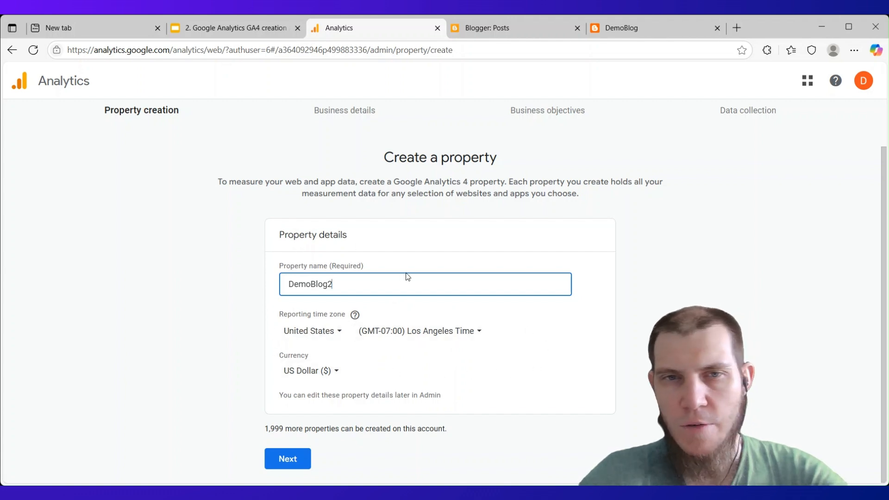
pyautogui.scroll(2, 408, 277)
pyautogui.scroll(-2, 407, 277)
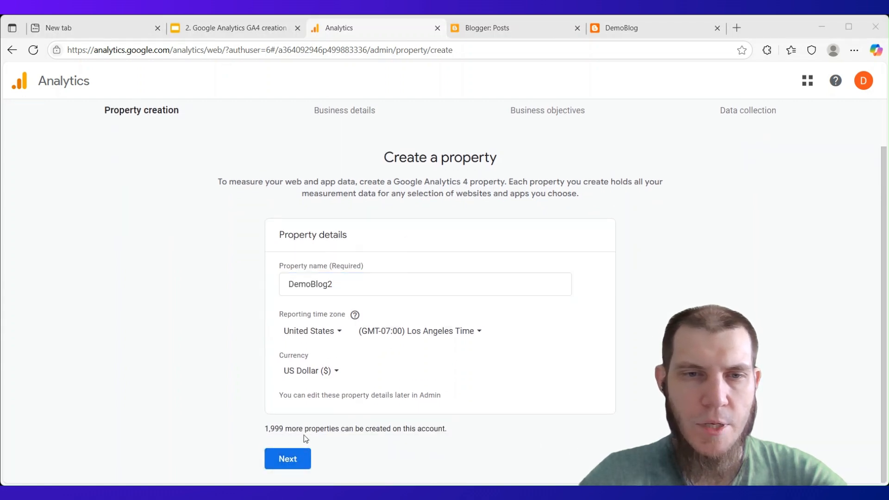
pyautogui.moveTo(259, 433); pyautogui.dragTo(323, 431)
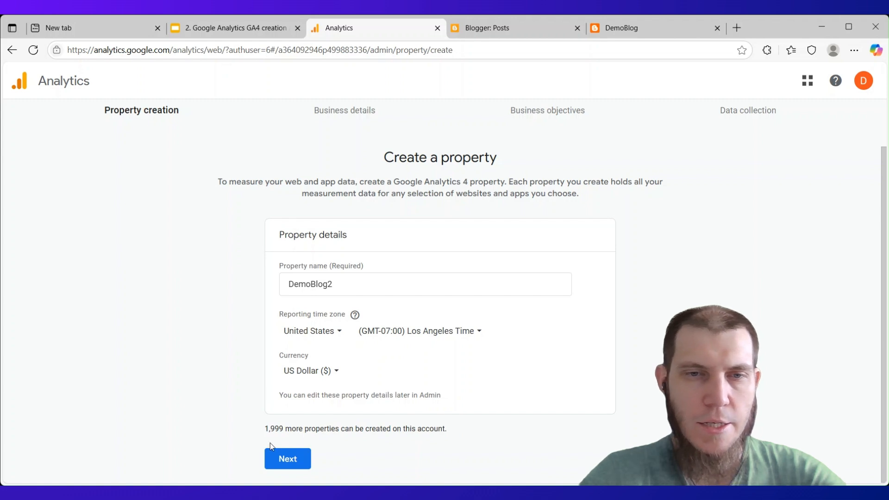
pyautogui.click(285, 459)
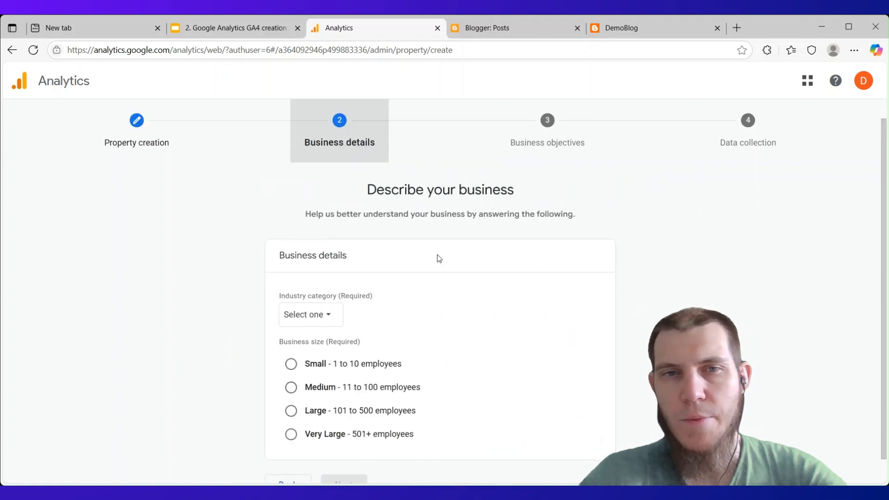
# Step: Set the industry category to Other Business Activity and the business size to Small, and proceed to the business objectives
pyautogui.scroll(-1, 442, 221)
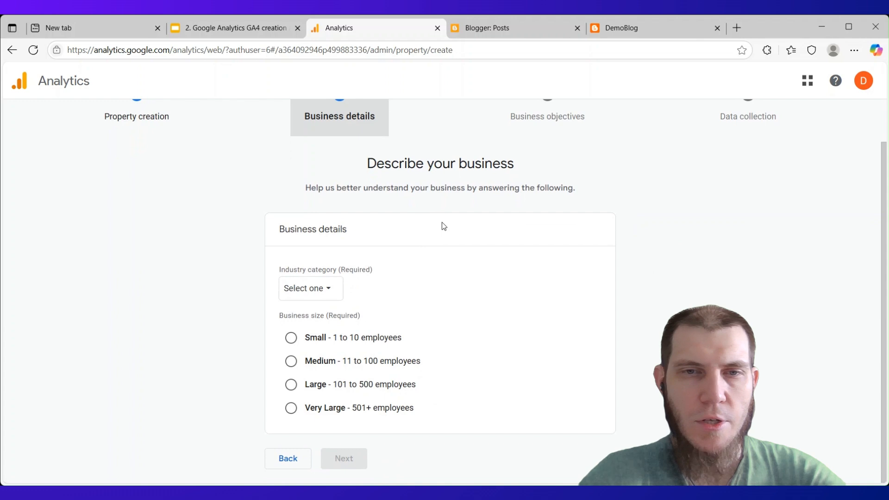
pyautogui.click(330, 289)
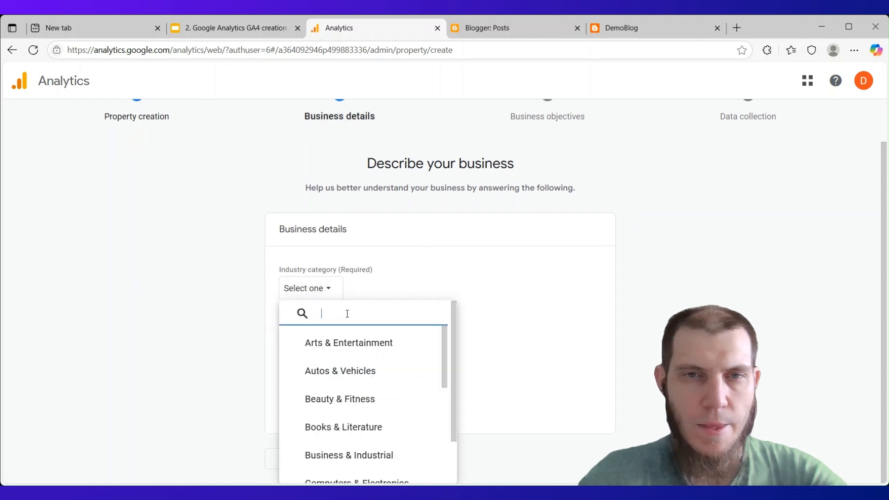
pyautogui.click(671, 216)
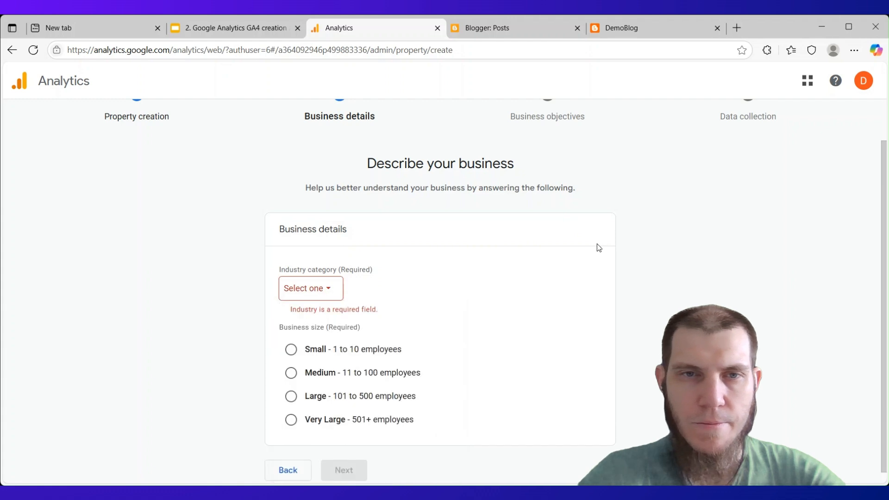
pyautogui.click(324, 289)
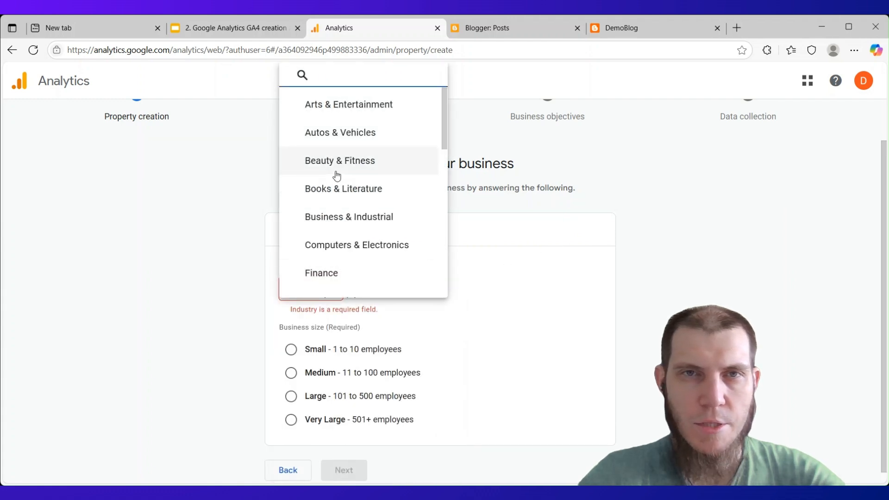
pyautogui.scroll(-10, 336, 176)
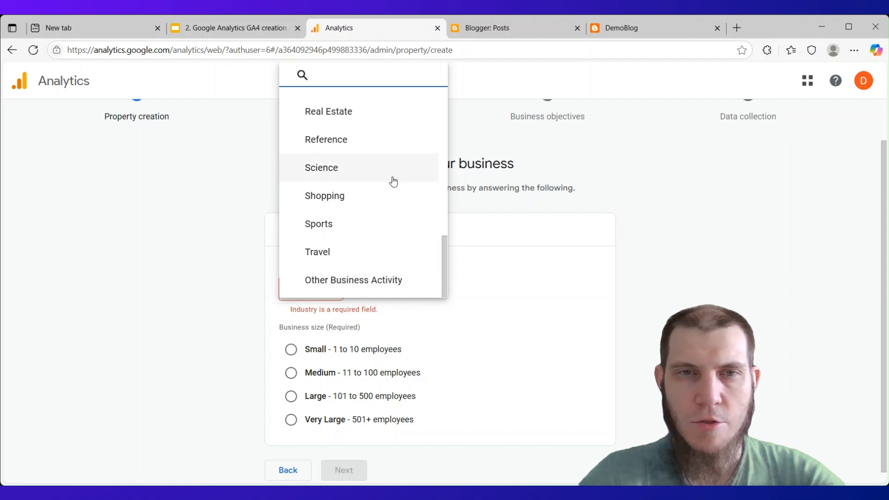
pyautogui.click(376, 280)
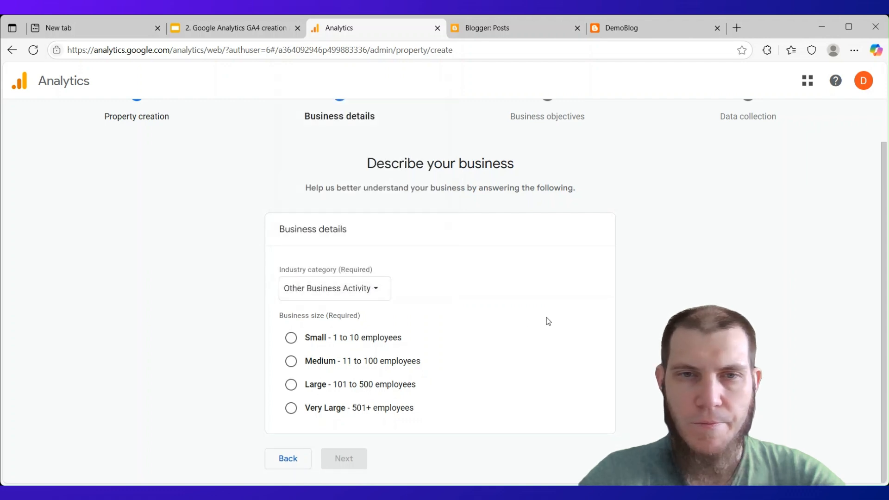
pyautogui.click(291, 337)
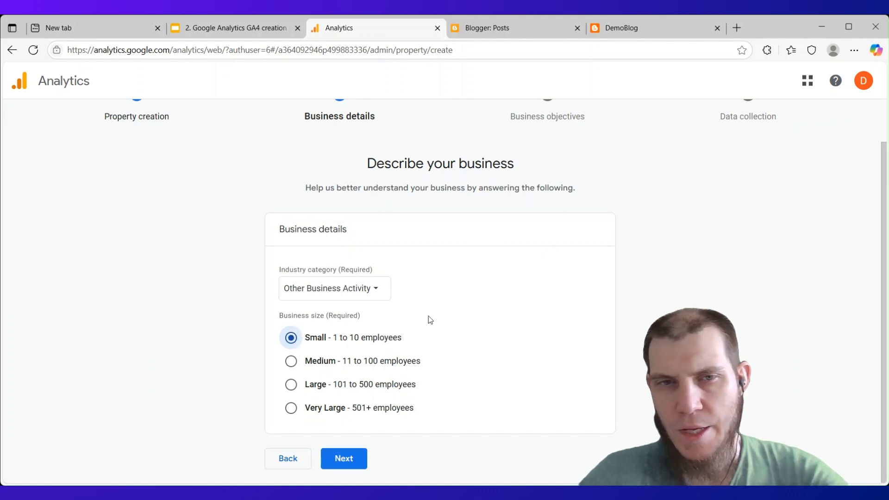
pyautogui.click(356, 464)
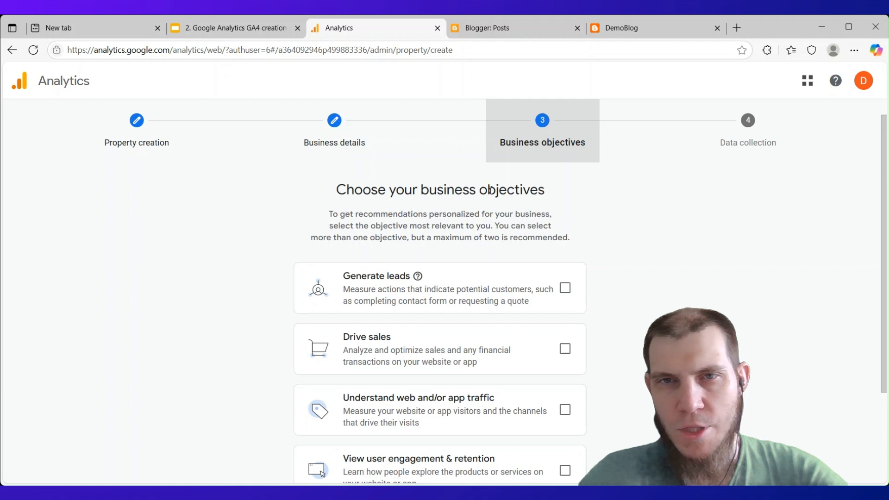
# Step: Choose Other business objectives as the business objective and create the property
pyautogui.scroll(-3, 326, 216)
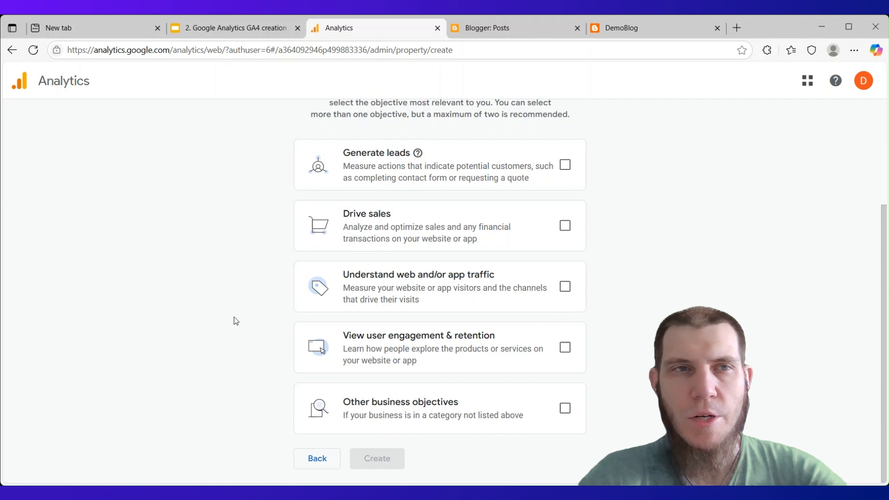
pyautogui.click(564, 408)
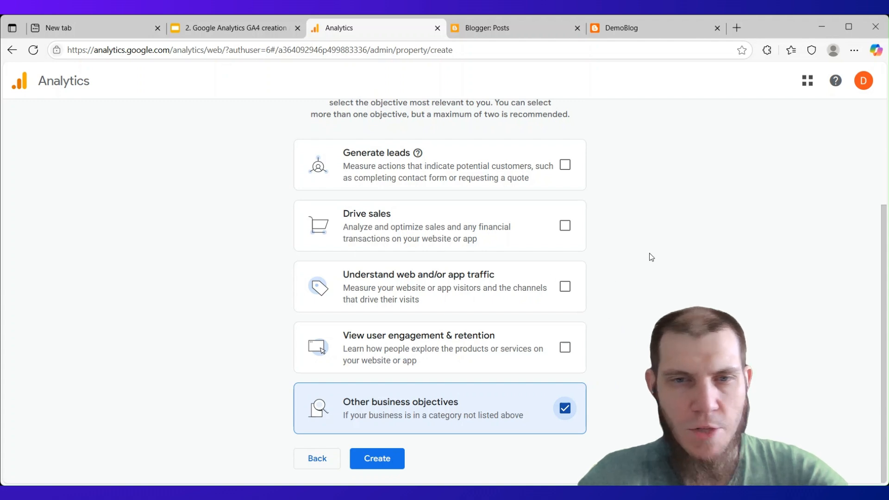
pyautogui.click(388, 468)
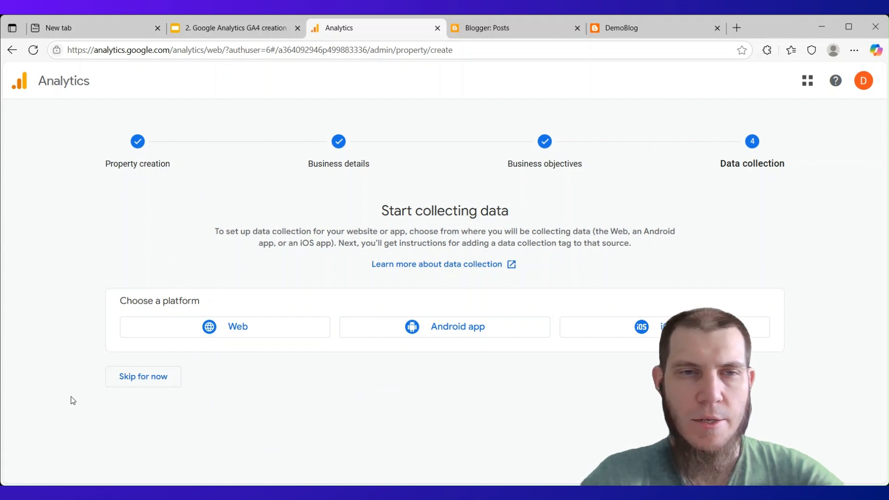
# Step: Skip the data collection setup for now and continue to the new property's Home page
pyautogui.click(133, 379)
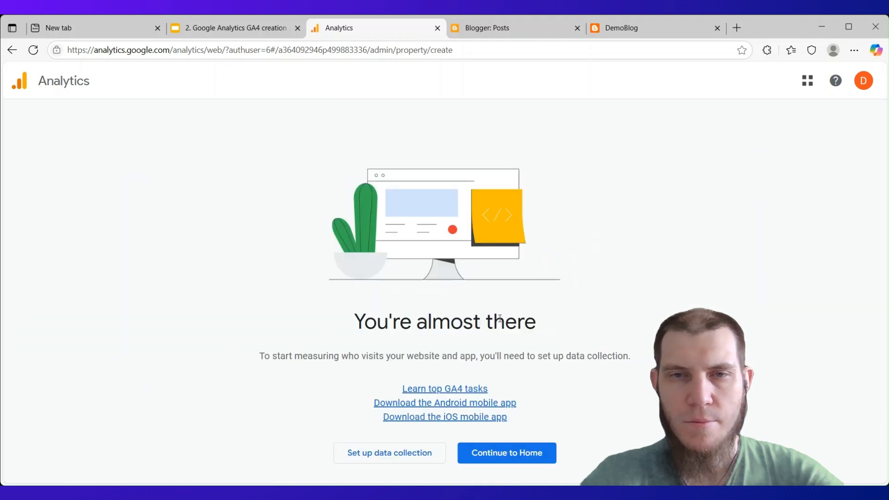
pyautogui.moveTo(322, 356); pyautogui.dragTo(636, 335)
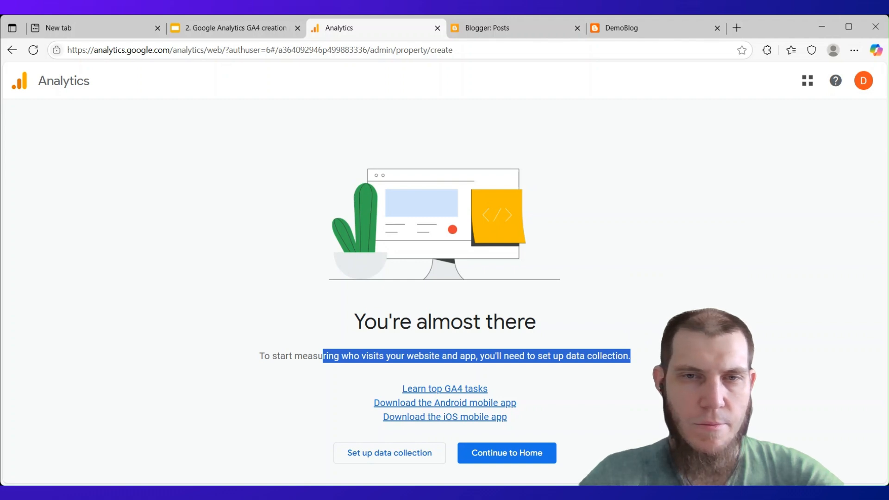
pyautogui.moveTo(174, 353); pyautogui.dragTo(630, 354)
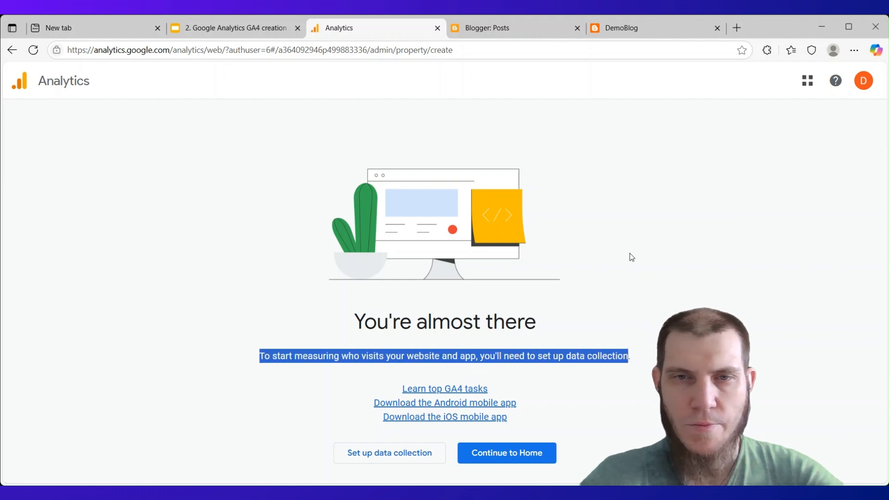
pyautogui.click(586, 235)
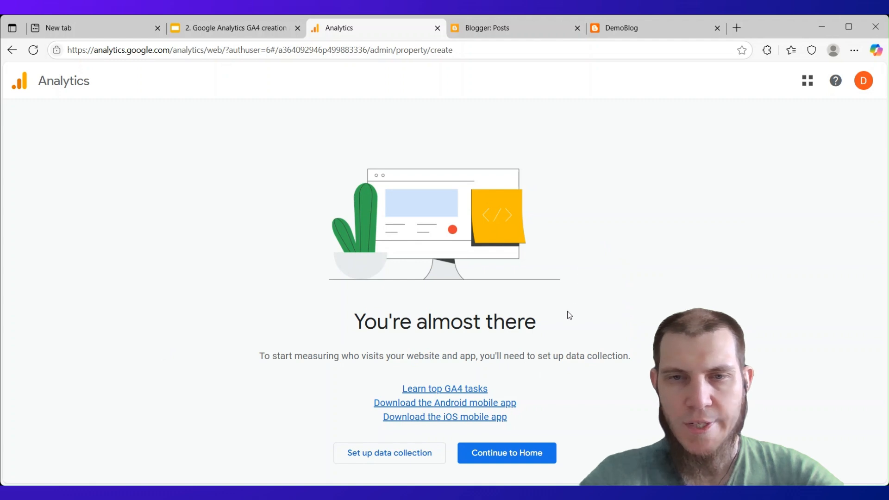
pyautogui.click(520, 456)
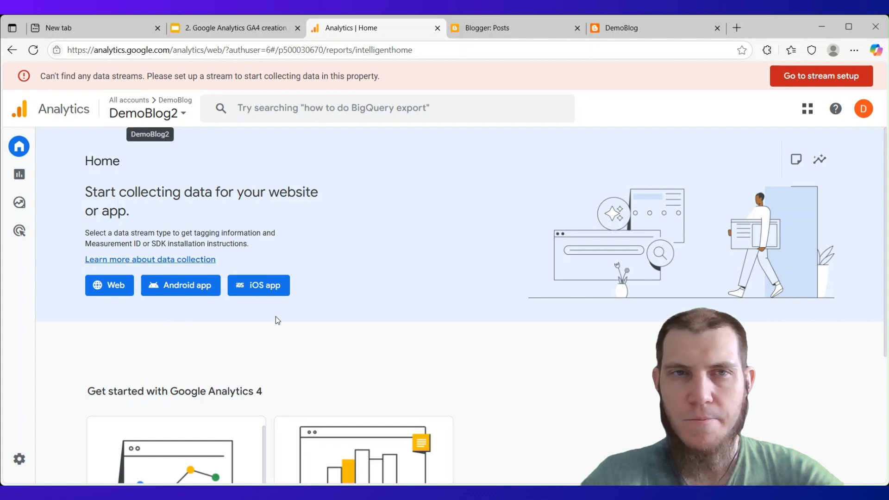
pyautogui.scroll(-4, 441, 318)
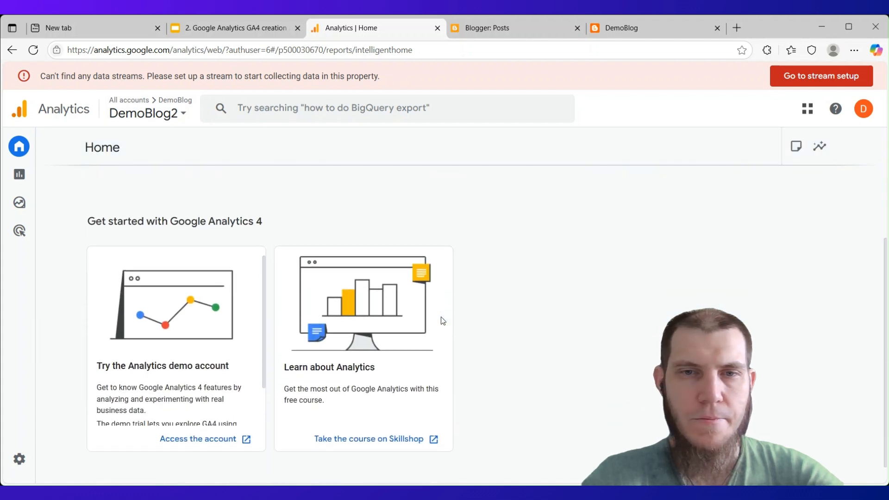
pyautogui.scroll(4, 440, 319)
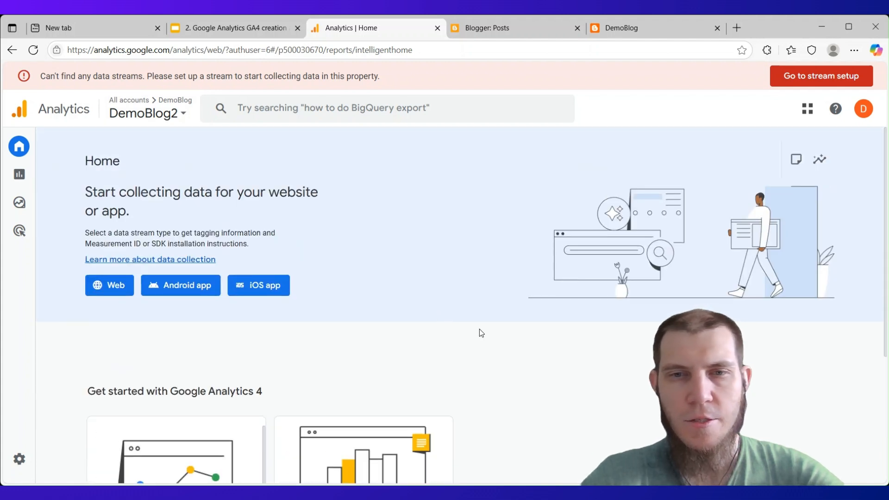